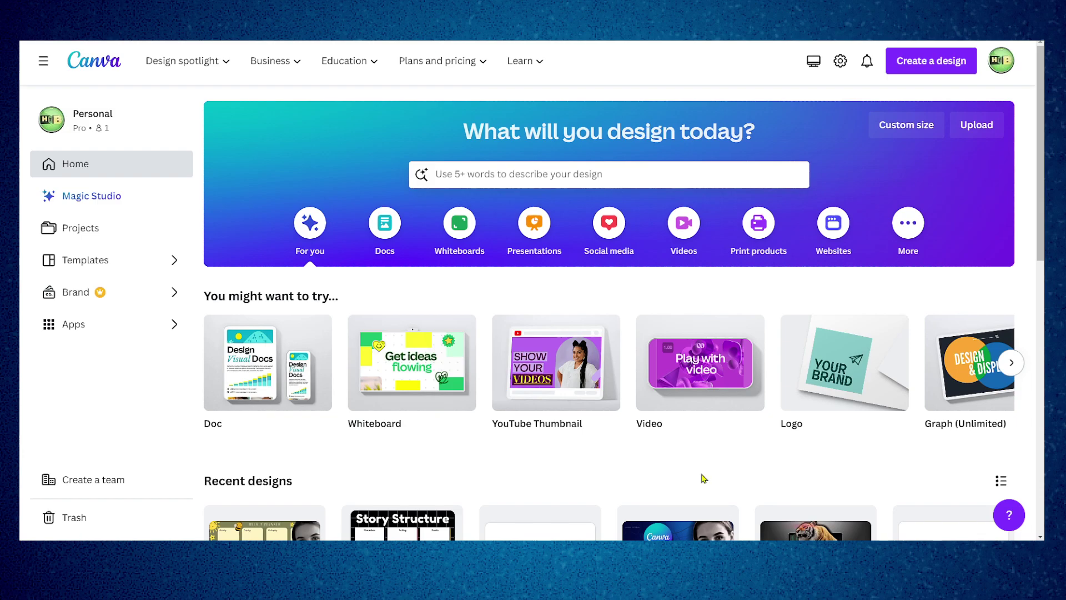
Step: Search Canva for 'basketball logo' after briefly trying the Custom size design option
click(575, 185)
key(Escape)
click(894, 65)
click(768, 471)
click(592, 175)
text(basketball logo)
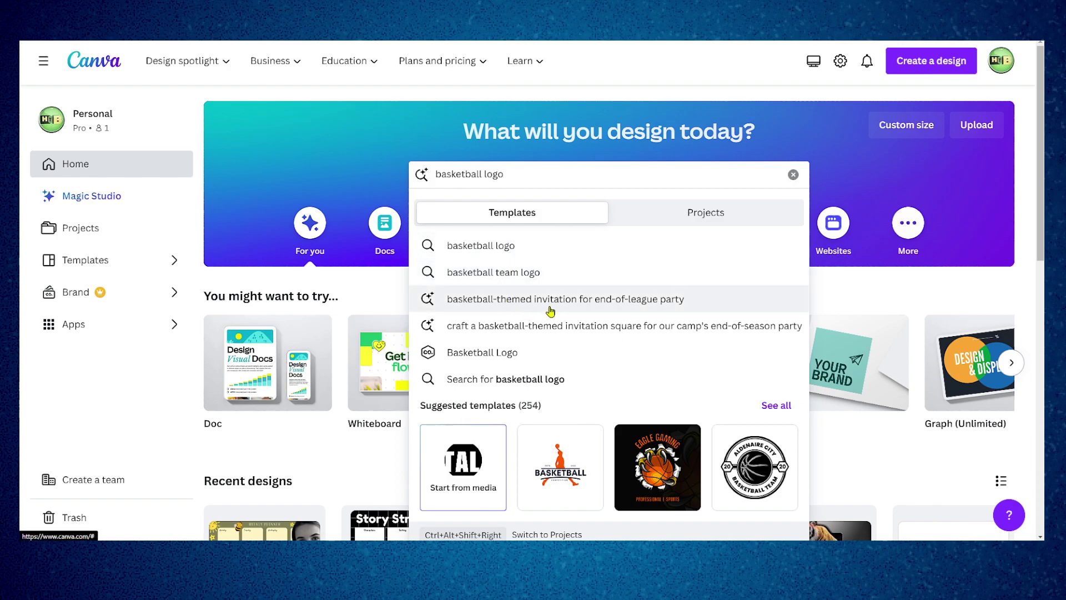
scroll(550, 308, down, 2)
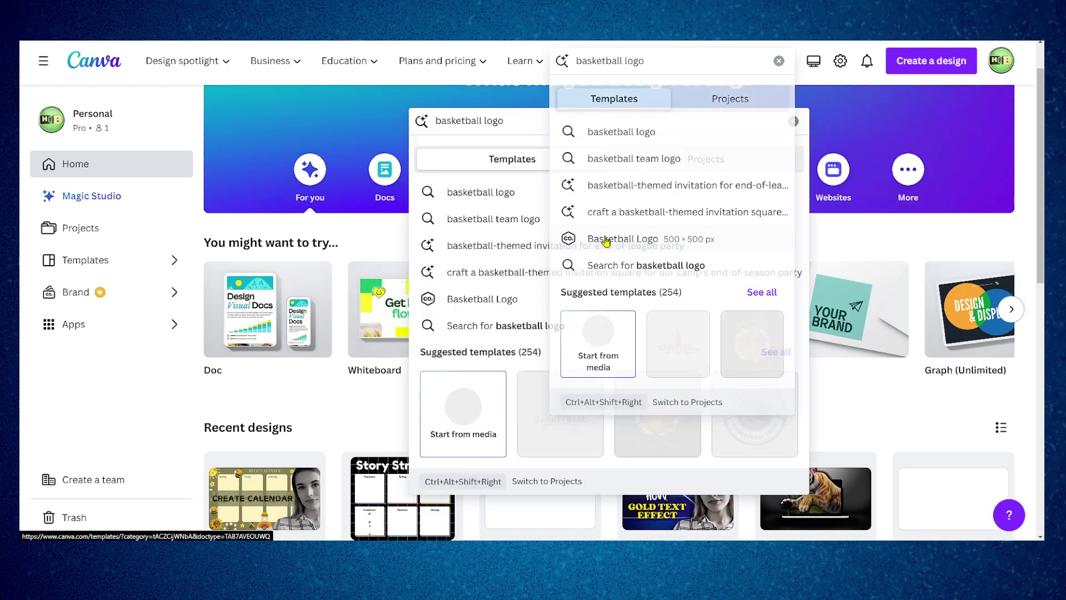
scroll(616, 238, up, 1)
Step: Open the basketball logo template results and scroll through them
click(480, 192)
mouse_move(443, 284)
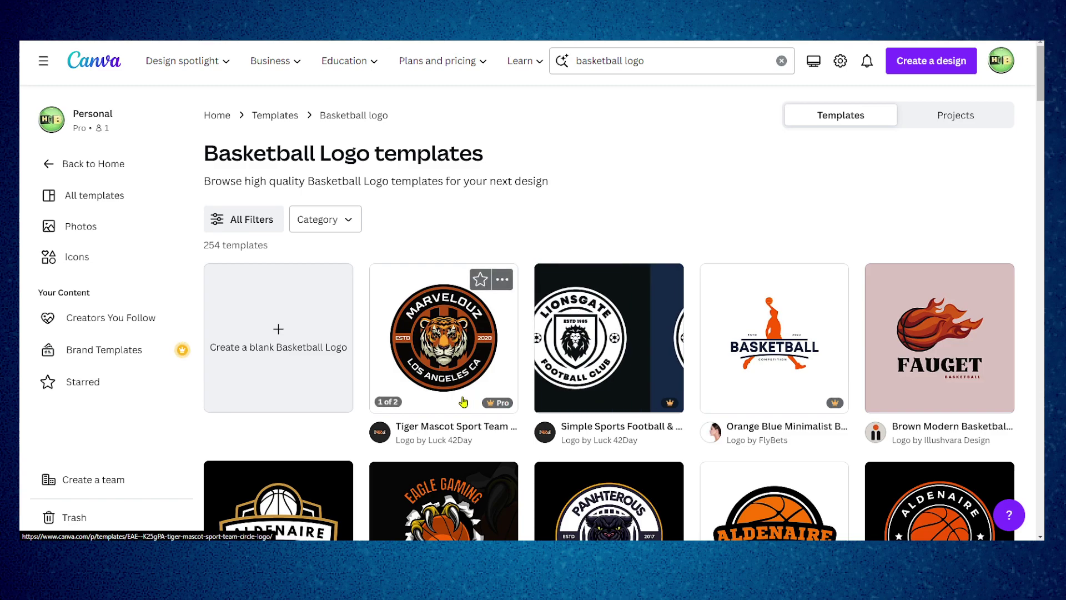
scroll(466, 383, down, 1)
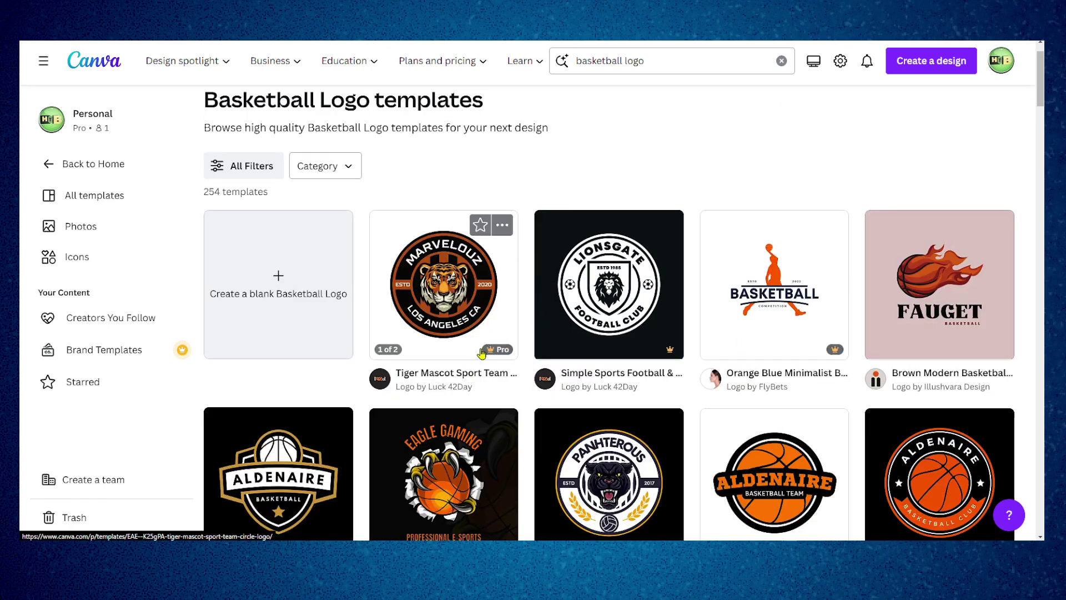
scroll(474, 350, down, 1)
scroll(477, 341, down, 2)
scroll(480, 341, up, 3)
scroll(480, 341, down, 1)
scroll(422, 302, down, 1)
scroll(439, 278, up, 1)
Step: Preview the Tiger Mascot Sport Team Circle Logo template and open it for customizing
click(502, 173)
click(453, 254)
click(950, 214)
click(762, 222)
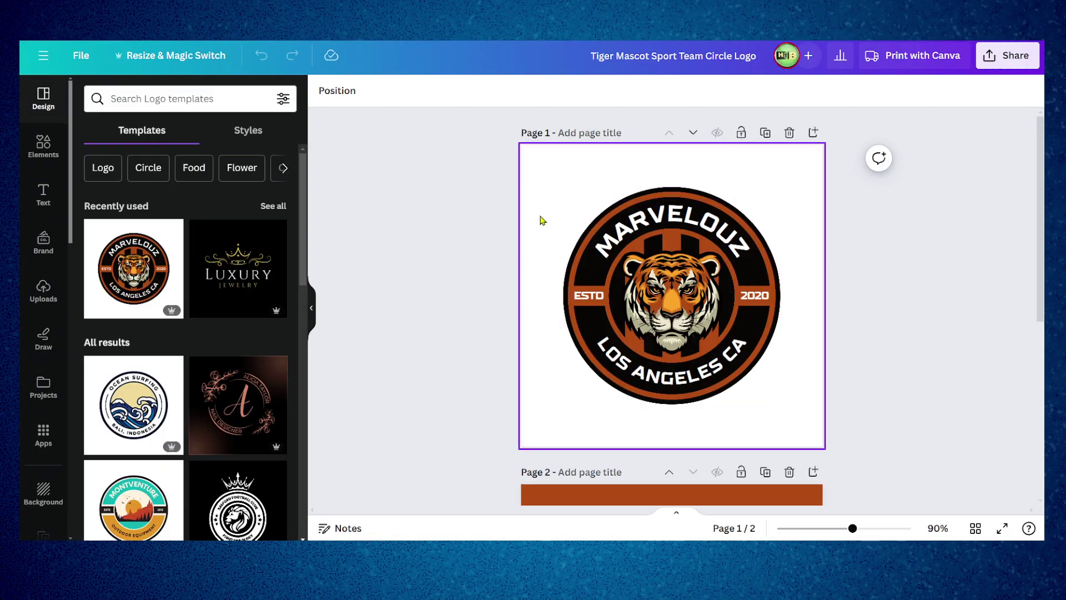
Step: Select the tiger, MARVELOUZ text and badge, and shift the tiger and badge slightly
click(665, 279)
click(623, 233)
click(595, 282)
drag(672, 299, 433, 247)
key(ctrl+z)
key(ctrl+y)
key(ctrl+z)
drag(672, 295, 711, 339)
click(651, 269)
mouse_move(650, 269)
mouse_down()
mouse_move(622, 245)
mouse_move(664, 233)
mouse_up()
Step: Trial a crop of the circle badge, then cancel to keep it uncropped
double_click(727, 242)
mouse_move(584, 175)
mouse_down()
mouse_move(688, 291)
mouse_move(582, 269)
mouse_up()
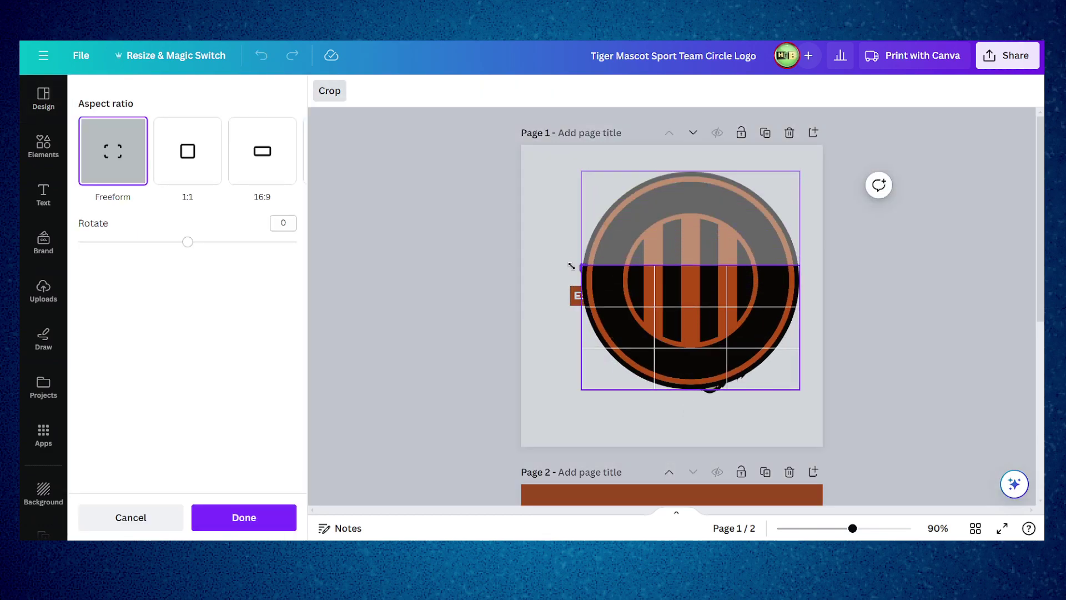
drag(626, 181, 639, 157)
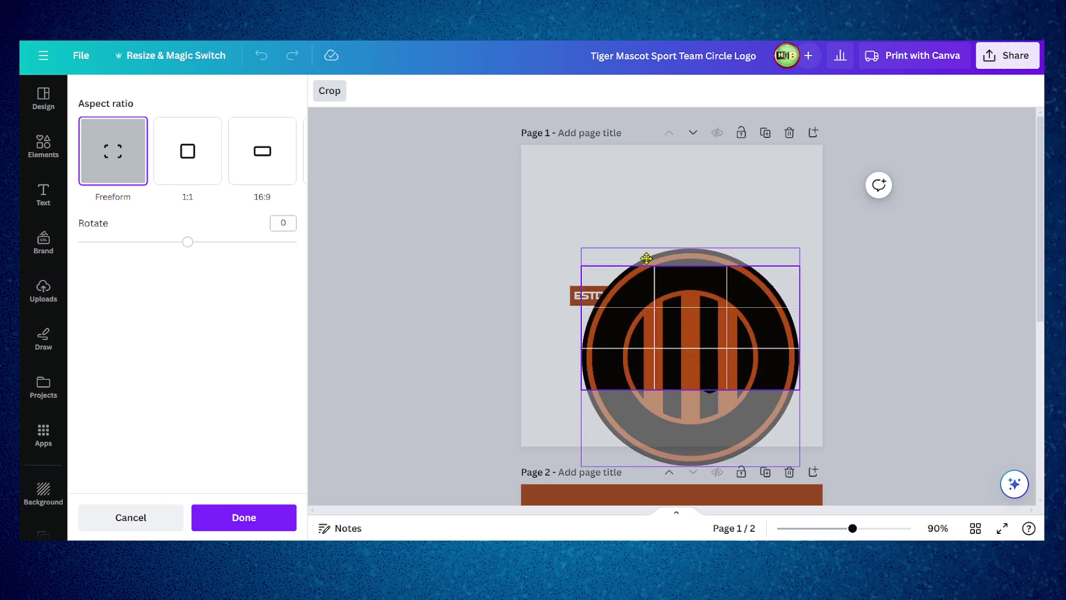
click(133, 511)
Step: Drag the MARVELOUZ text down onto page 2
click(560, 191)
scroll(651, 250, down, 3)
scroll(652, 250, up, 2)
drag(688, 133, 708, 297)
scroll(703, 333, down, 3)
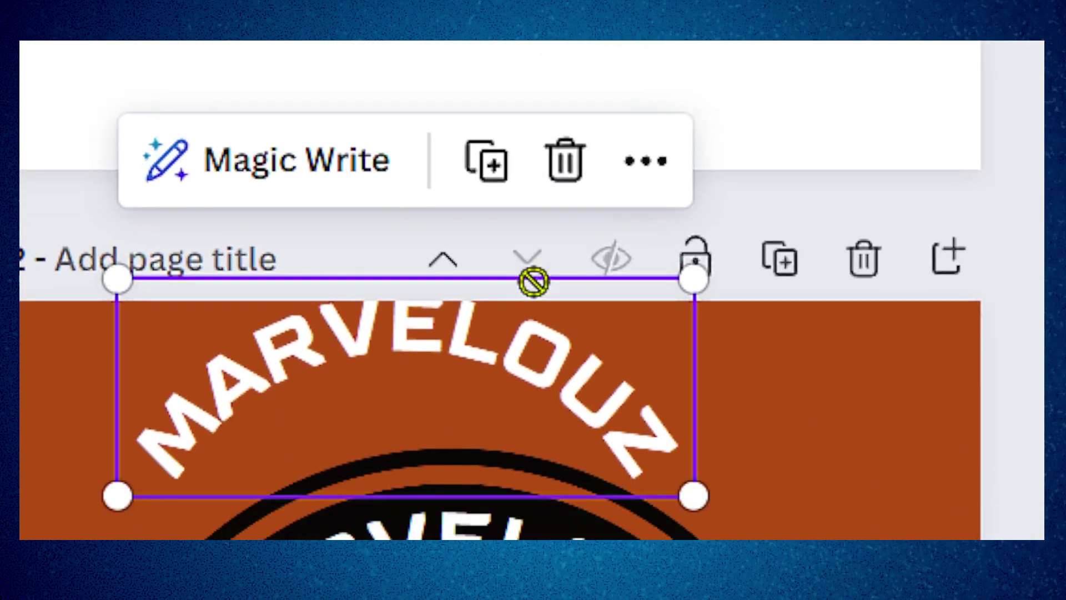
Step: Remove the MARVELOUZ text's curve and move the straight text to the left
double_click(535, 292)
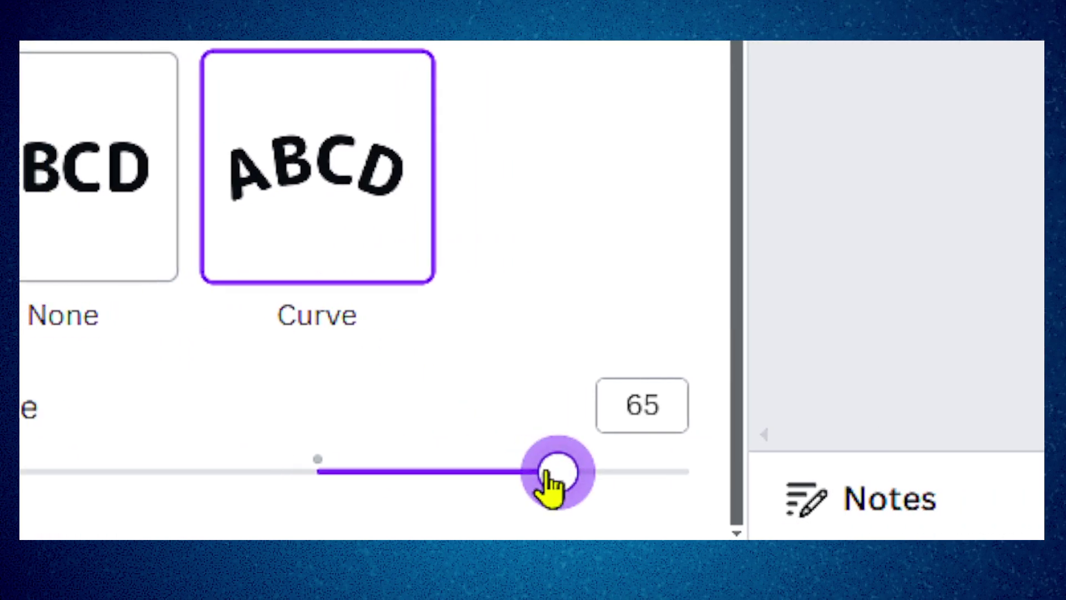
mouse_move(552, 475)
mouse_down()
mouse_move(214, 522)
mouse_move(262, 520)
mouse_up()
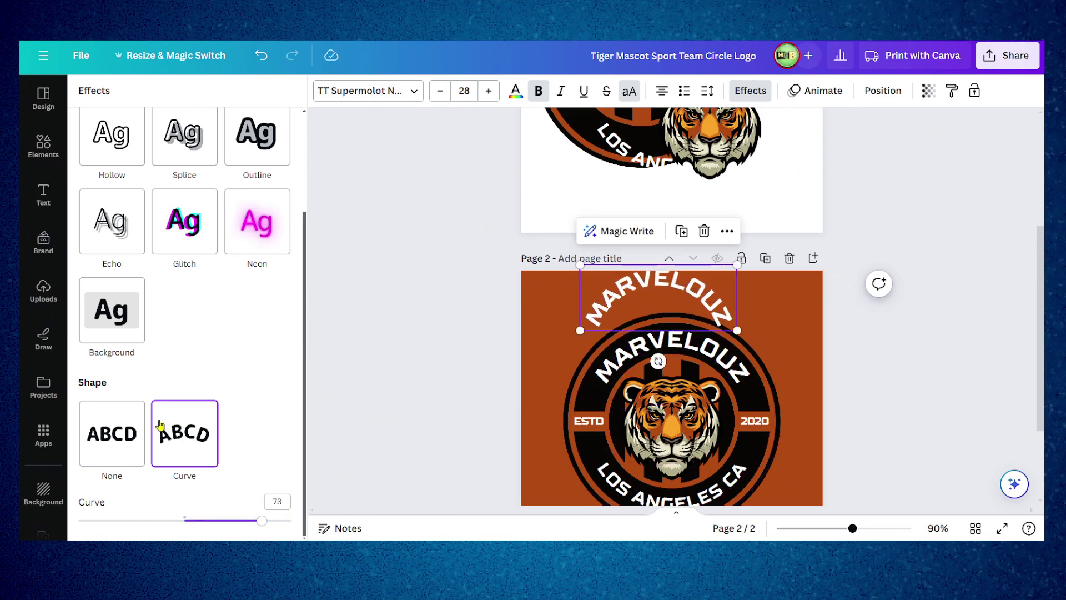
click(122, 440)
drag(737, 295, 782, 300)
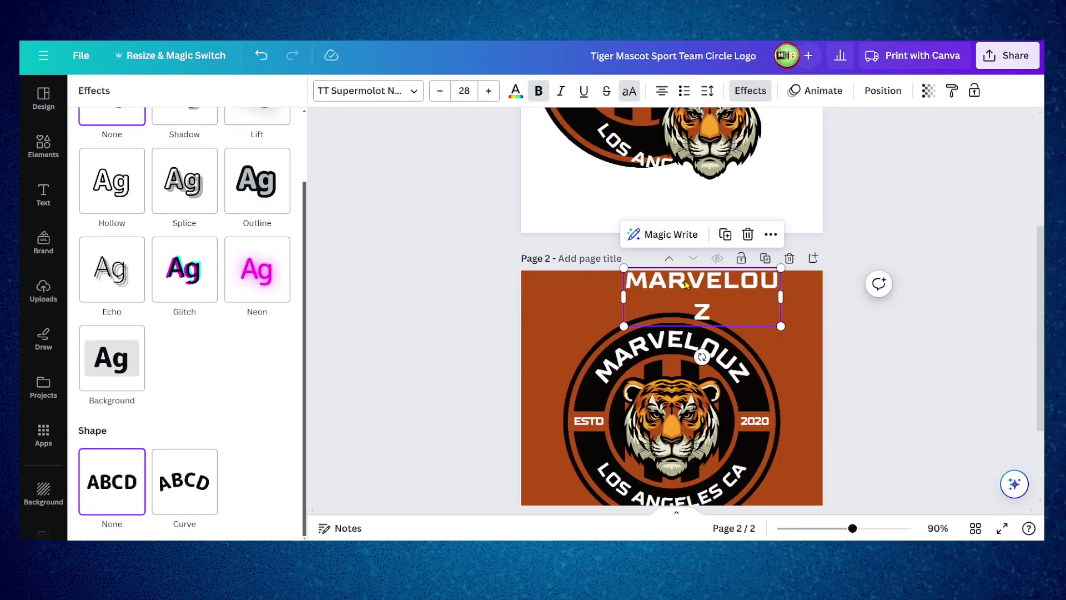
drag(686, 284, 578, 287)
Step: Delete the tiger emblem, LOS ANGELES CA text and 2020 text from page 2
click(699, 370)
click(716, 450)
key(Delete)
click(714, 473)
key(Delete)
click(755, 421)
key(Delete)
Step: Search Elements for 'shape circle' and add the orange circle to page 2
click(56, 146)
click(132, 99)
text(shape)
key(Return)
click(164, 100)
text(circle)
key(Return)
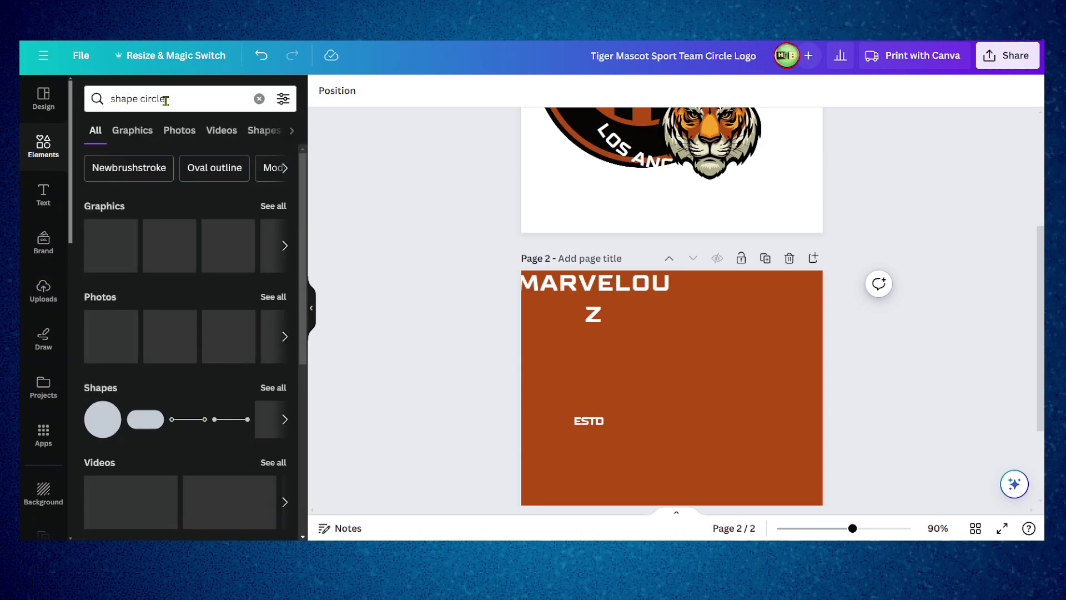
click(182, 233)
Step: View the orange circle graphic's details and open its full license article
click(265, 210)
click(207, 208)
click(366, 268)
click(369, 376)
Step: Scroll the license article to 'Trademarks and logos' and read it, highlighting text along the way
scroll(279, 297, down, 5)
scroll(275, 292, down, 10)
scroll(276, 288, down, 4)
scroll(276, 288, down, 5)
scroll(274, 287, down, 4)
scroll(274, 286, down, 5)
scroll(280, 285, down, 3)
scroll(640, 159, down, 5)
drag(137, 193, 386, 200)
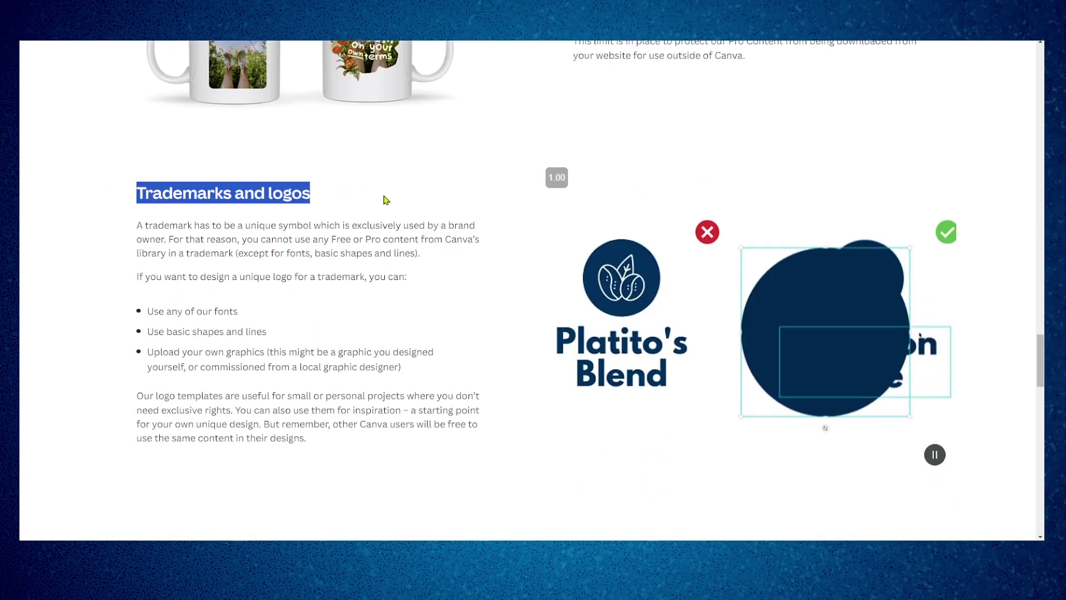
click(385, 200)
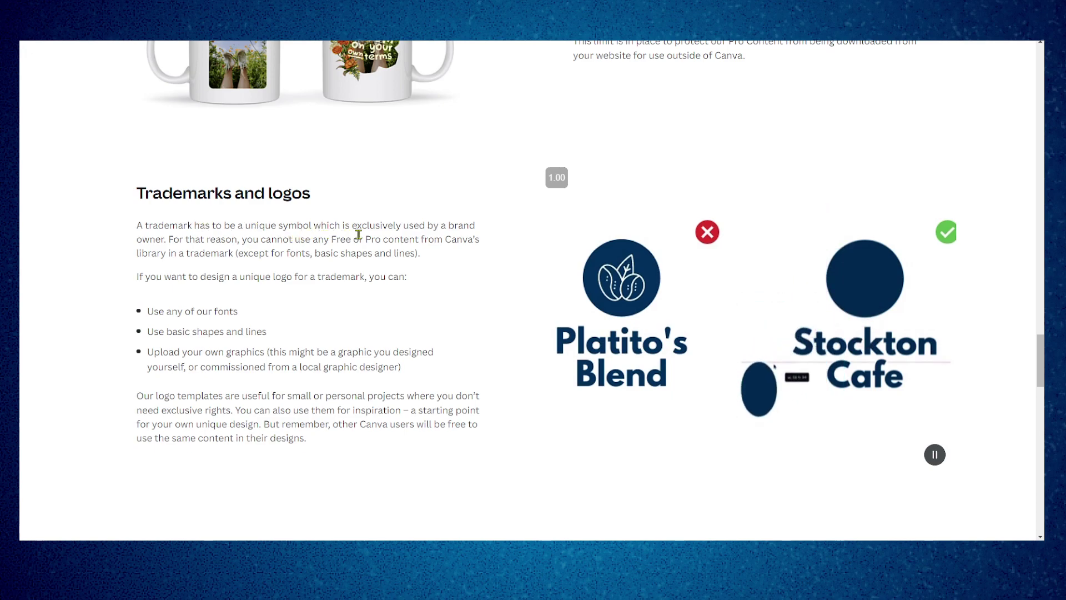
double_click(228, 245)
drag(405, 394, 136, 189)
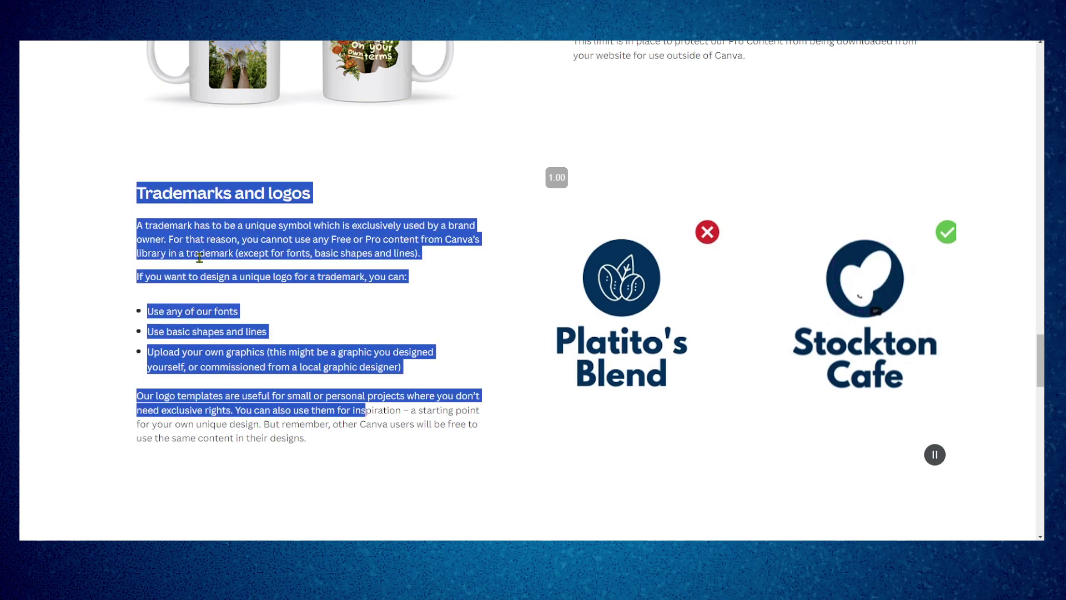
scroll(240, 185, down, 10)
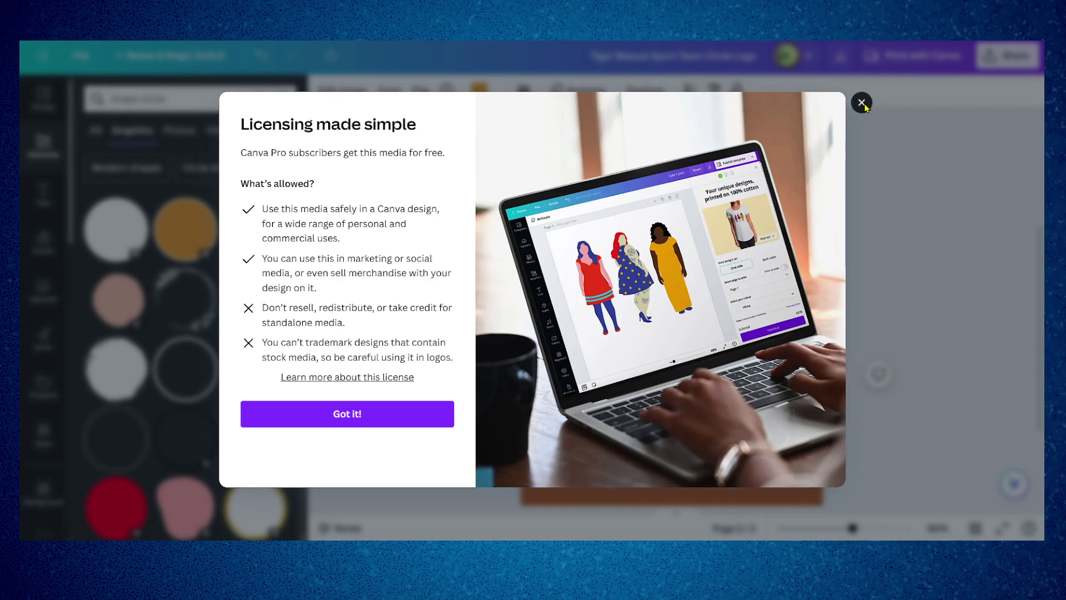
Step: Dismiss the licensing notice, then move the orange circle up and enlarge it
click(862, 103)
mouse_move(687, 390)
mouse_down()
mouse_move(685, 376)
mouse_move(727, 349)
mouse_move(775, 283)
mouse_up()
drag(719, 371, 710, 390)
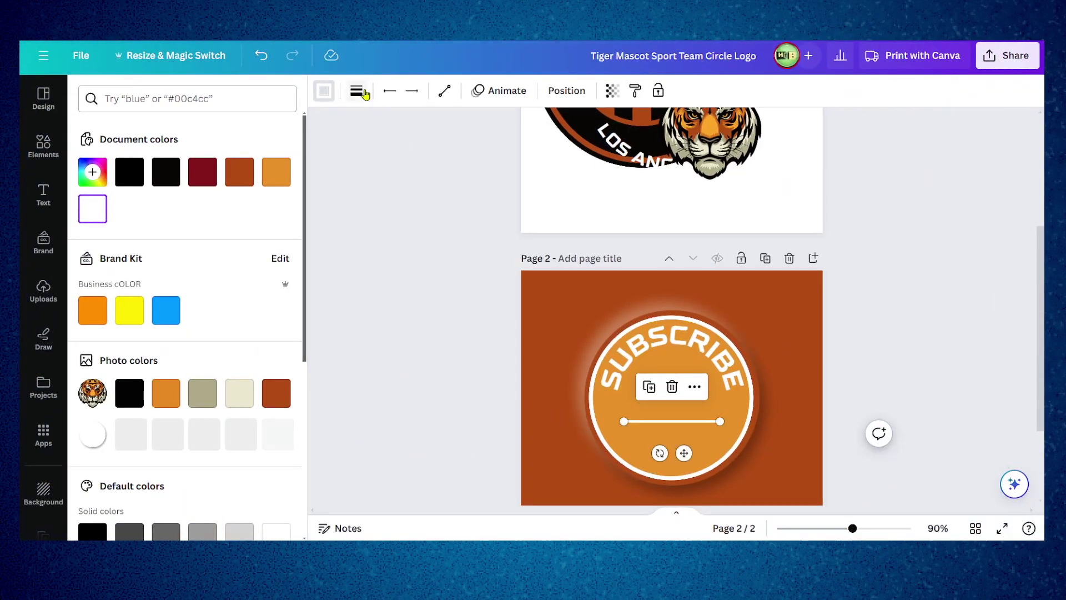
Step: Raise the white line's weight to a thick bar and centre it across the circle
click(358, 91)
mouse_move(364, 208)
mouse_down()
mouse_move(583, 210)
mouse_move(371, 207)
mouse_up()
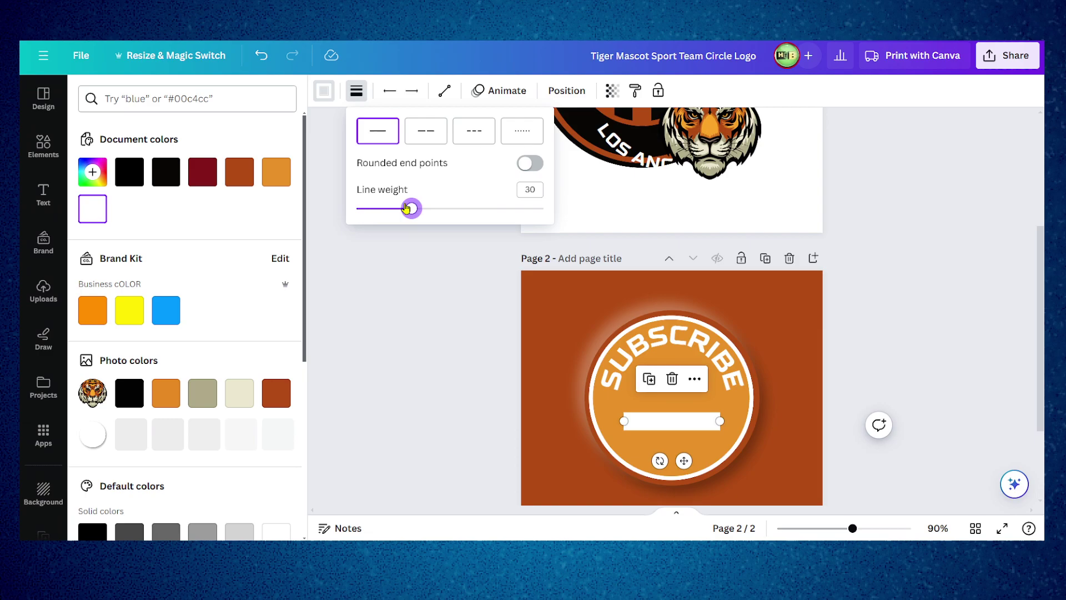
mouse_move(704, 425)
mouse_down()
mouse_move(704, 406)
mouse_move(674, 402)
mouse_move(748, 400)
mouse_up()
click(934, 337)
Step: Duplicate the curved SUBSCRIBE text, rotate the copy 180°, and fit it into the lower ring
drag(711, 346, 711, 380)
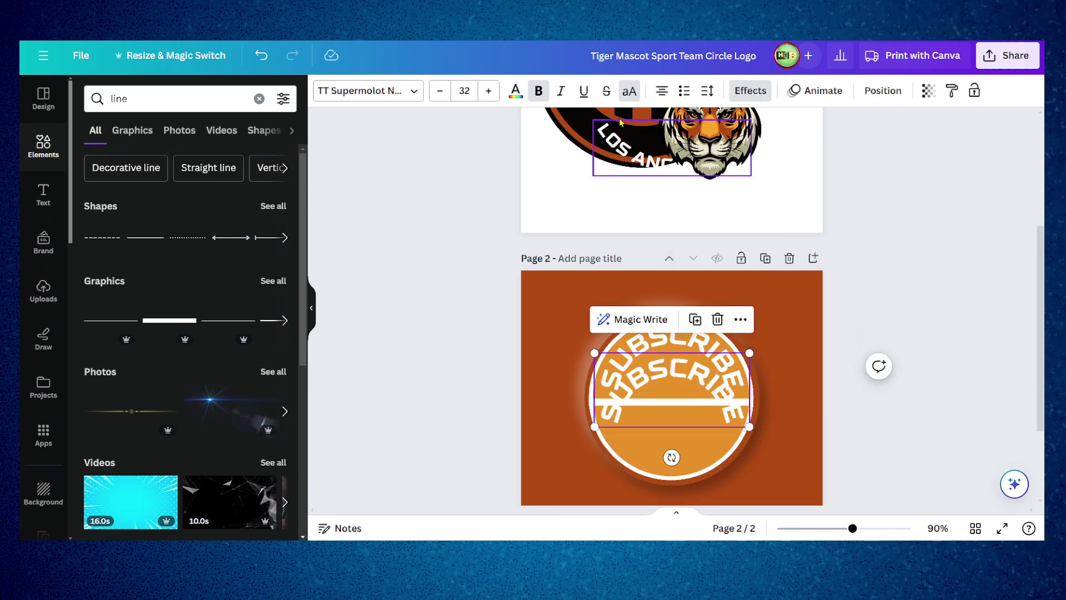
drag(670, 456, 671, 348)
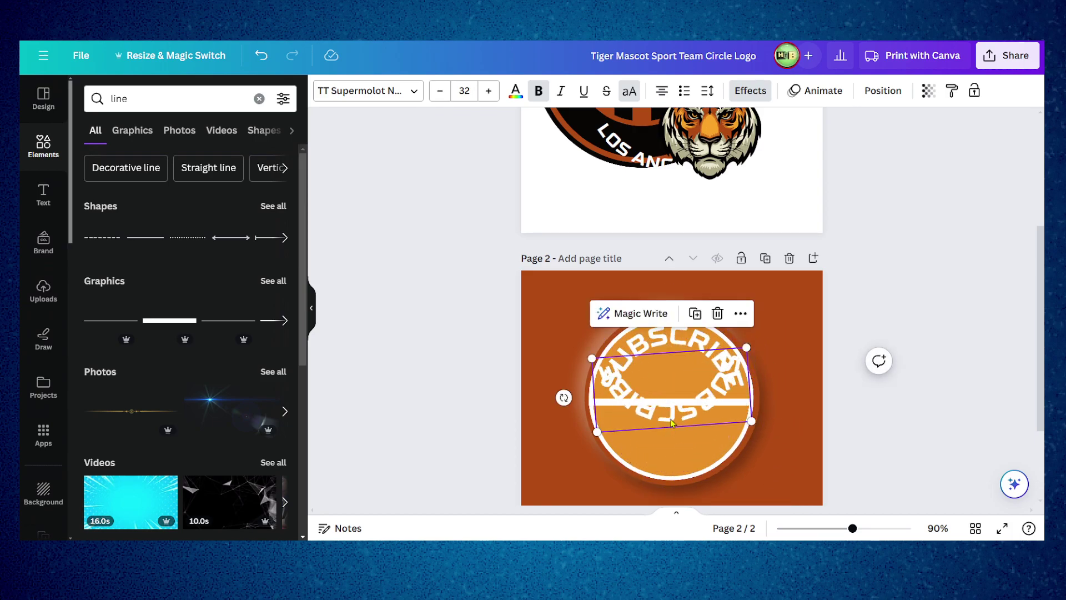
drag(672, 415, 675, 467)
drag(748, 400, 726, 434)
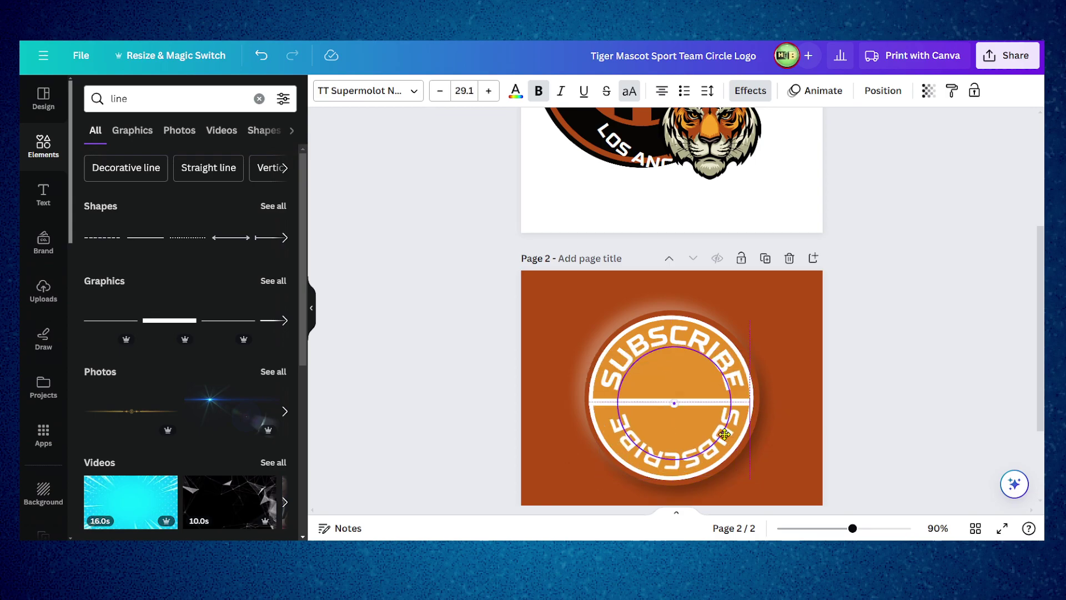
Step: Nudge the divider line up slightly and resize the curved SUBSCRIBE text
click(646, 401)
drag(647, 401, 647, 399)
click(655, 361)
drag(745, 470, 752, 469)
Step: Retype the lower upside-down copy's wording so it reads LIVE
click(695, 459)
double_click(678, 457)
text(LIVE A)
scroll(681, 451, up, 2)
text(ND)
click(760, 431)
scroll(760, 431, down, 2)
click(697, 419)
Step: Add a circle shape from a 'CIRCLE' element search and fill it white
click(695, 354)
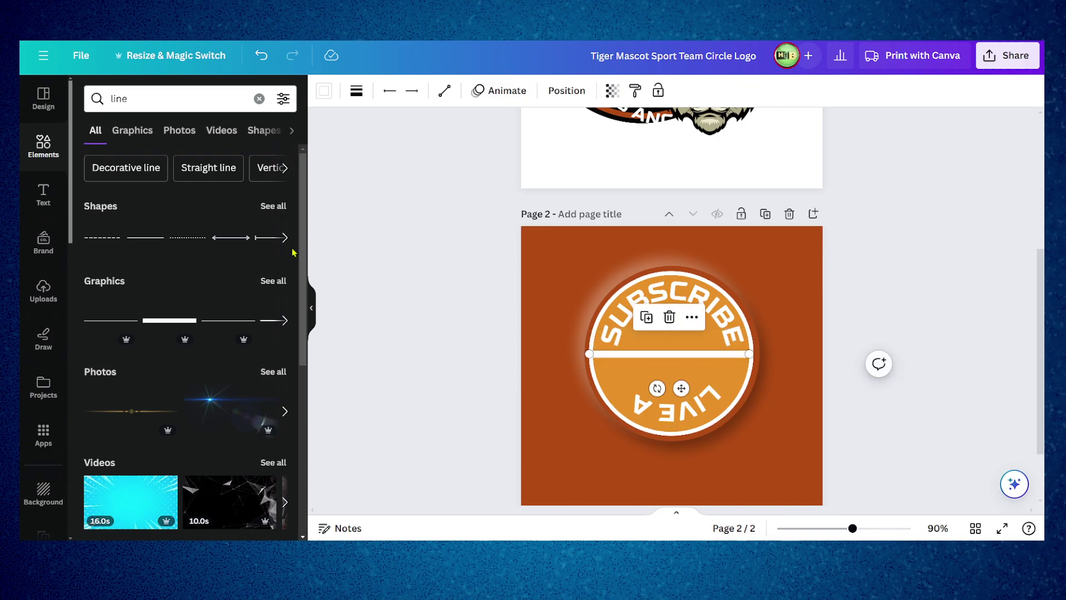
click(145, 104)
text(CIRCLE)
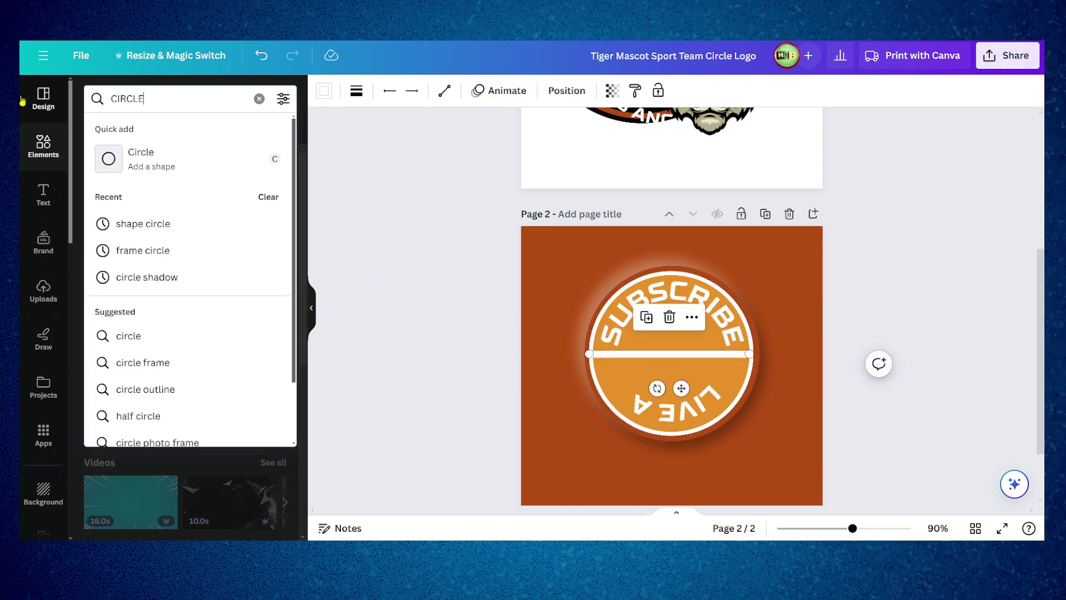
key(Return)
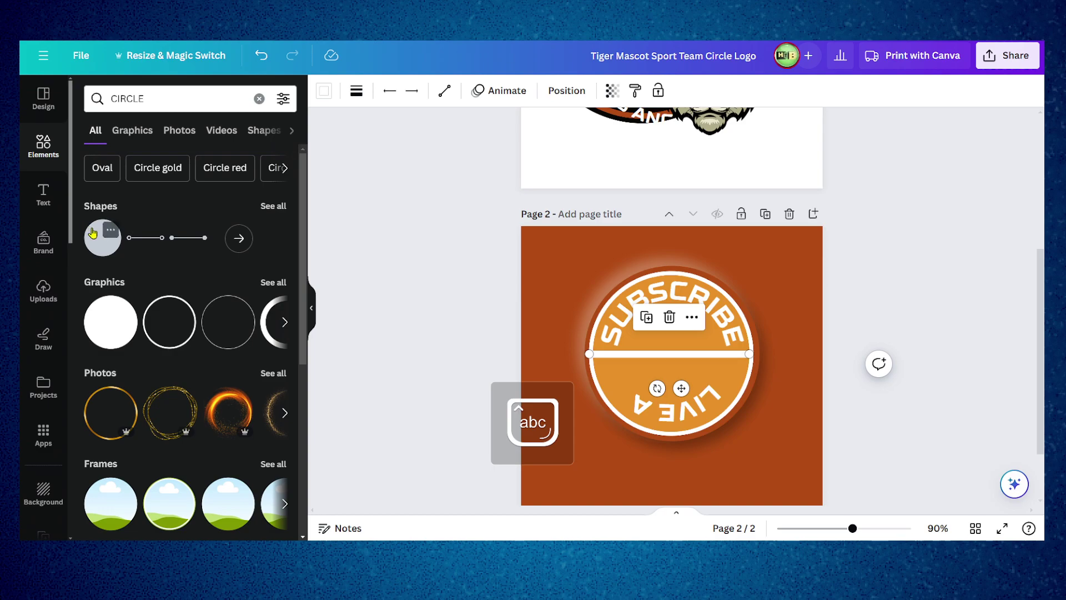
click(102, 238)
click(390, 90)
click(93, 434)
Step: On page 1, reposition the tiger, circle logo, 2020 label and LOS ANGELES CA text
scroll(694, 276, up, 4)
click(694, 277)
drag(693, 276, 791, 185)
drag(616, 198, 585, 212)
drag(754, 250, 694, 231)
click(637, 304)
drag(637, 303, 559, 293)
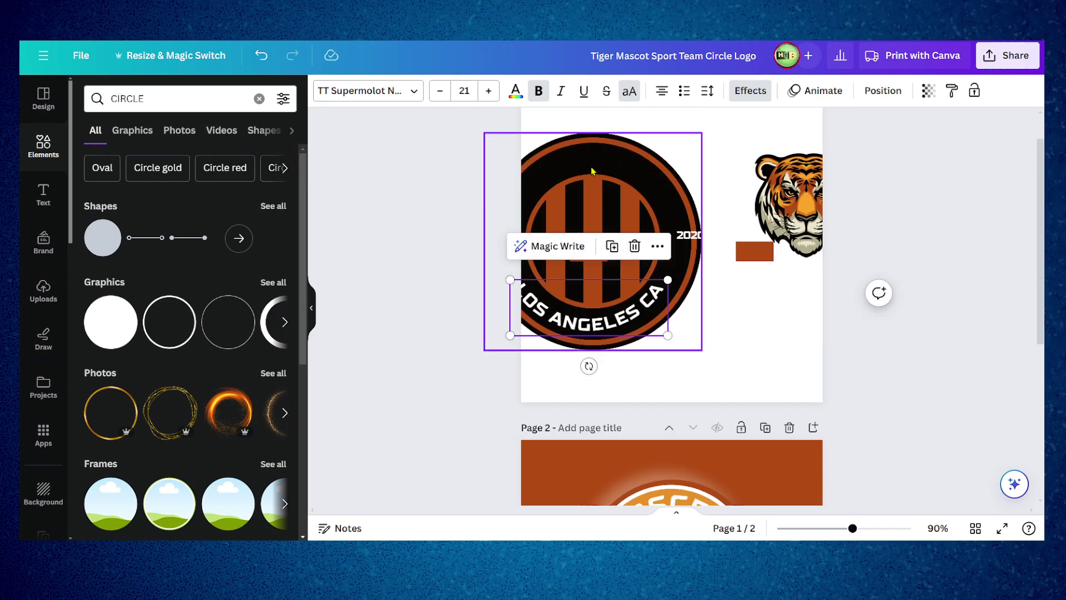
Step: Move the tiger onto the page 1 logo's upper right, then search Elements for 'lion' graphics
drag(592, 171, 611, 181)
drag(783, 206, 666, 200)
click(199, 106)
text(lion)
key(Return)
click(273, 207)
Step: Narrow the search to 'lion head' and add a first lion graphic to the design
click(154, 99)
text(head)
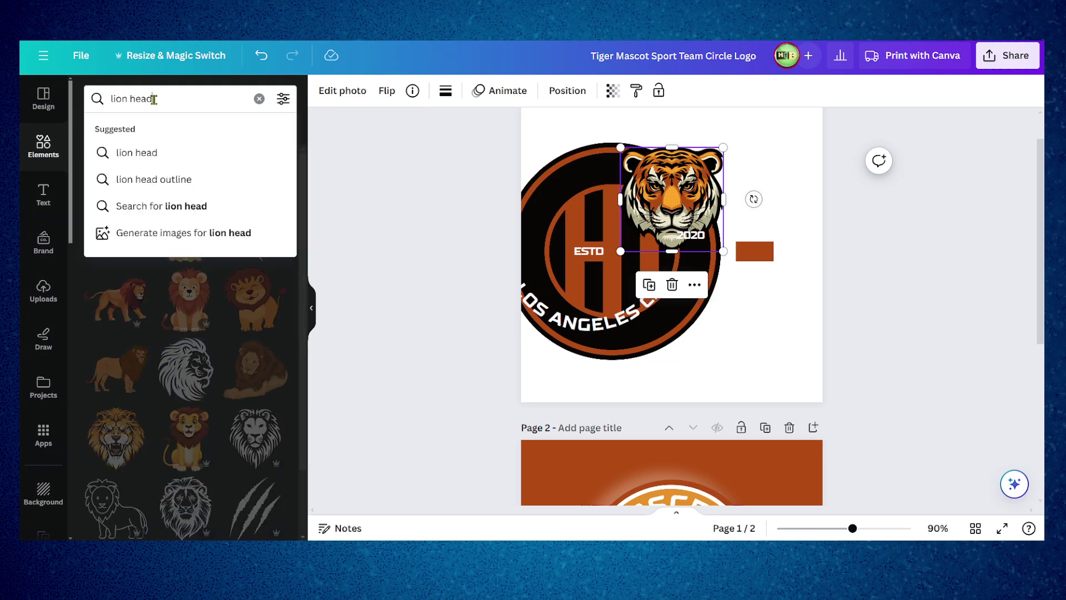
key(Return)
scroll(130, 216, down, 2)
click(130, 216)
scroll(639, 361, down, 1)
drag(680, 166, 685, 333)
scroll(685, 333, down, 5)
scroll(673, 233, up, 3)
drag(673, 234, 562, 134)
Step: Add the grey lion graphic and drag it onto the centre of page 2's badge
click(258, 183)
drag(682, 205, 691, 464)
scroll(692, 464, down, 2)
drag(736, 261, 691, 324)
mouse_move(668, 375)
mouse_down()
mouse_move(681, 353)
mouse_move(700, 363)
mouse_move(262, 347)
mouse_up()
scroll(255, 347, down, 4)
scroll(244, 347, down, 1)
scroll(227, 347, down, 2)
scroll(224, 347, down, 1)
scroll(224, 347, down, 3)
Step: Clear the Elements search, enlarge the curved LIVE text, and shift it left in the lower arc
scroll(229, 272, up, 6)
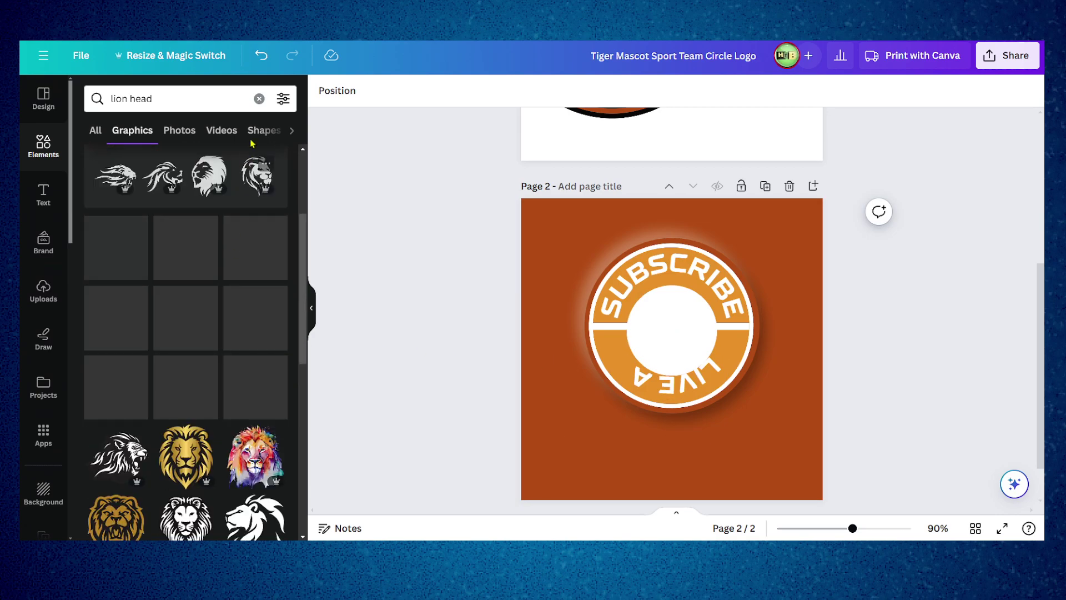
click(259, 98)
click(679, 386)
drag(724, 356, 735, 350)
mouse_move(702, 399)
mouse_down()
mouse_move(594, 363)
mouse_move(871, 432)
mouse_move(761, 357)
mouse_move(666, 361)
mouse_move(656, 394)
mouse_up()
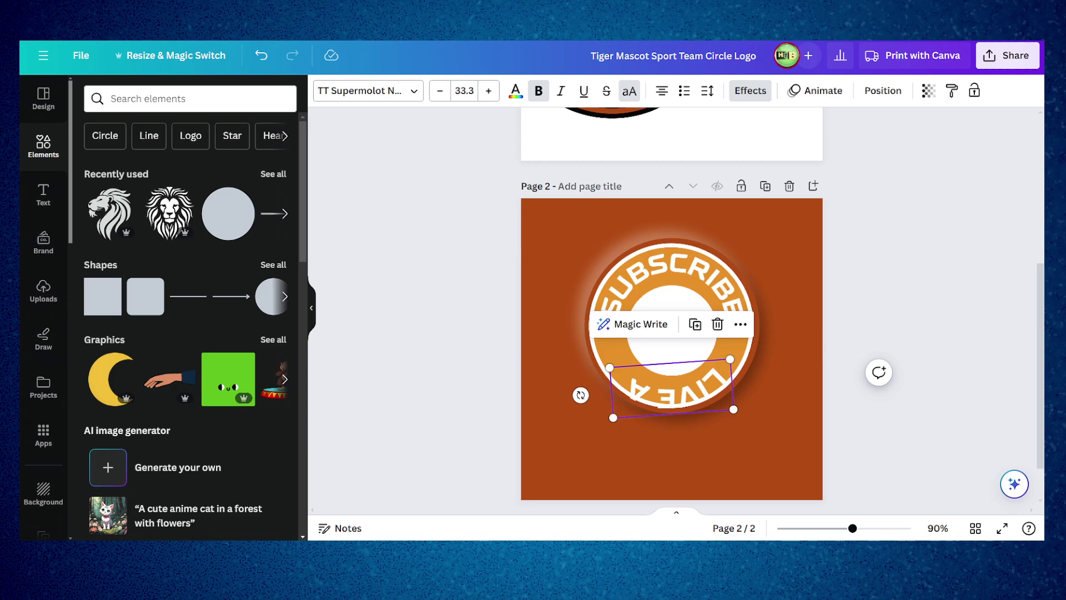